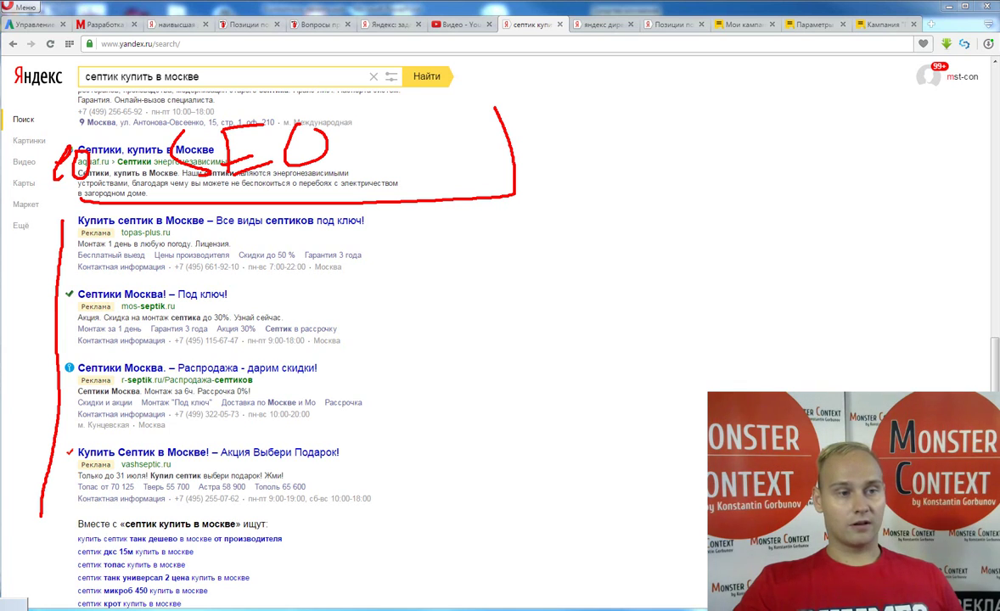
Step: Bracket the four ads below the organic results in red and label the block "ГП"
mouse_move(477, 216)
mouse_down()
mouse_move(501, 407)
mouse_move(499, 503)
mouse_move(438, 508)
mouse_move(492, 224)
mouse_move(505, 205)
mouse_move(513, 221)
mouse_move(527, 202)
mouse_move(529, 218)
mouse_up()
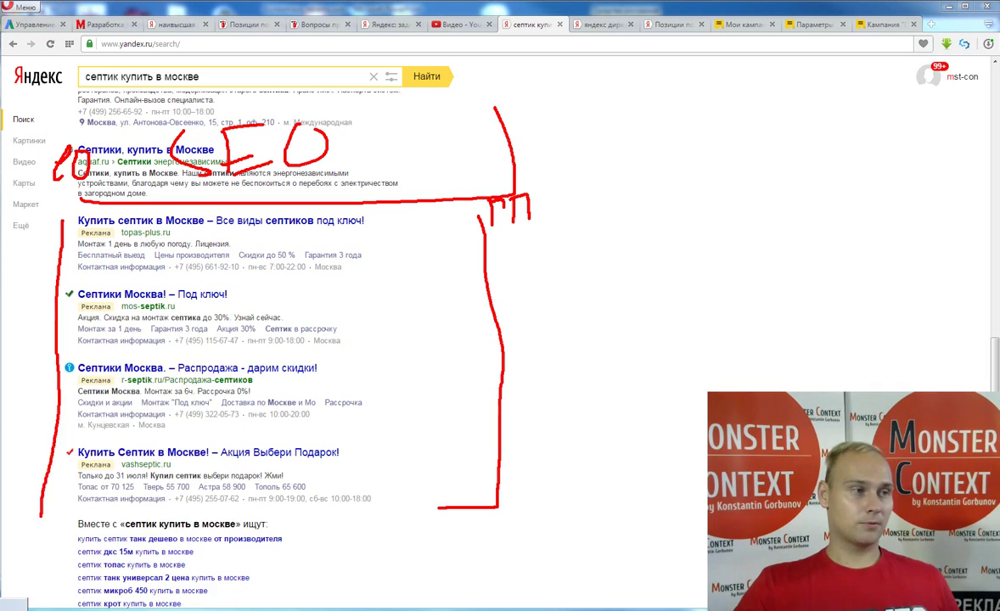
key(Escape)
Step: In the «яндекс директ» search results, outline the side ad column in red and write "SEO" over the organic listings
click(599, 24)
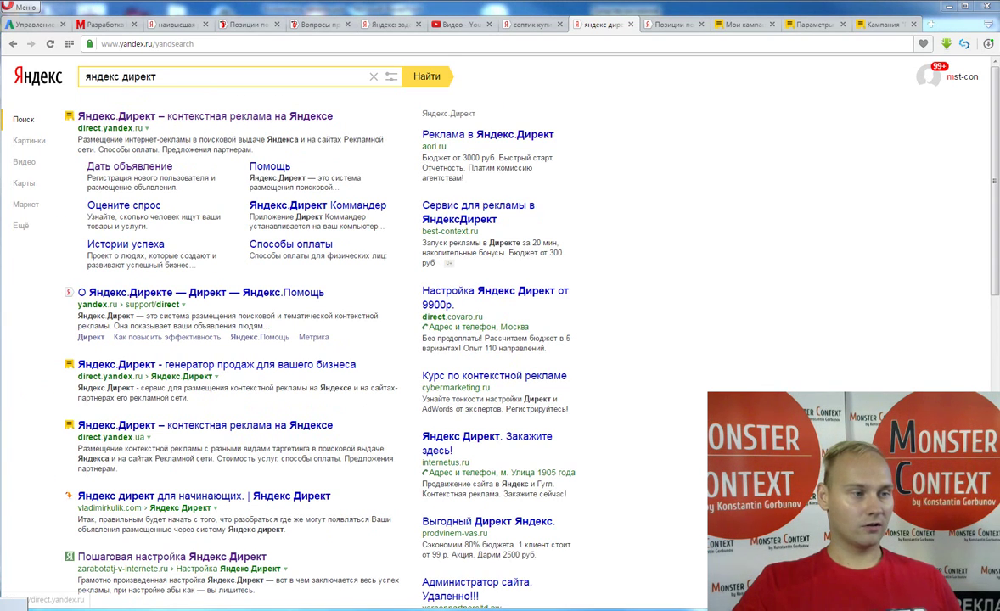
mouse_move(407, 111)
mouse_down()
mouse_move(402, 364)
mouse_move(481, 102)
mouse_move(596, 190)
mouse_move(608, 367)
mouse_up()
drag(222, 287, 244, 337)
drag(259, 296, 259, 338)
drag(262, 295, 287, 292)
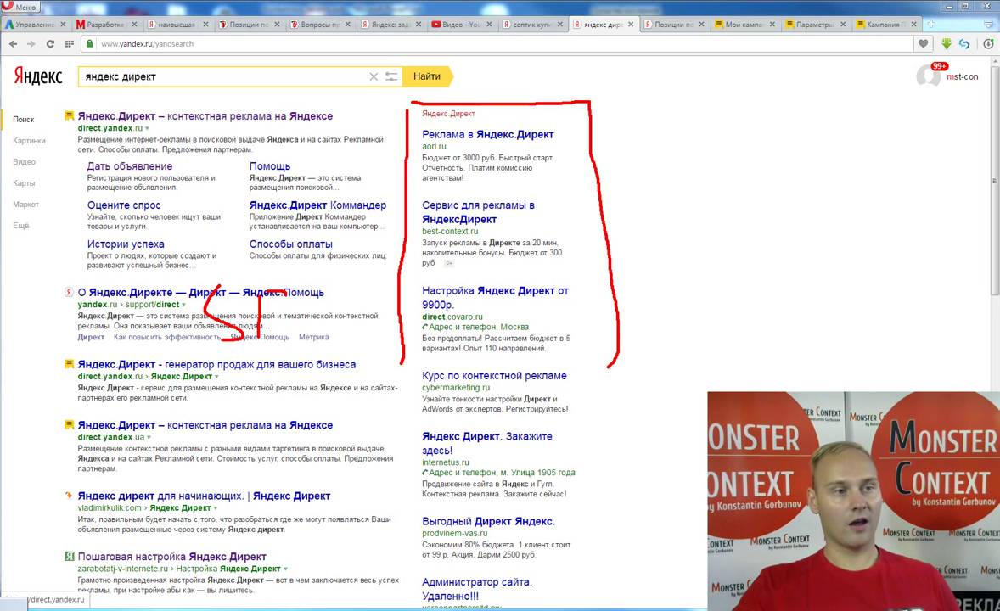
drag(242, 325, 277, 324)
drag(259, 339, 285, 333)
drag(308, 301, 311, 297)
Step: Line off the organic listings and note the outlined ads as "ГП" with an underlined "7 шт."
drag(391, 104, 390, 231)
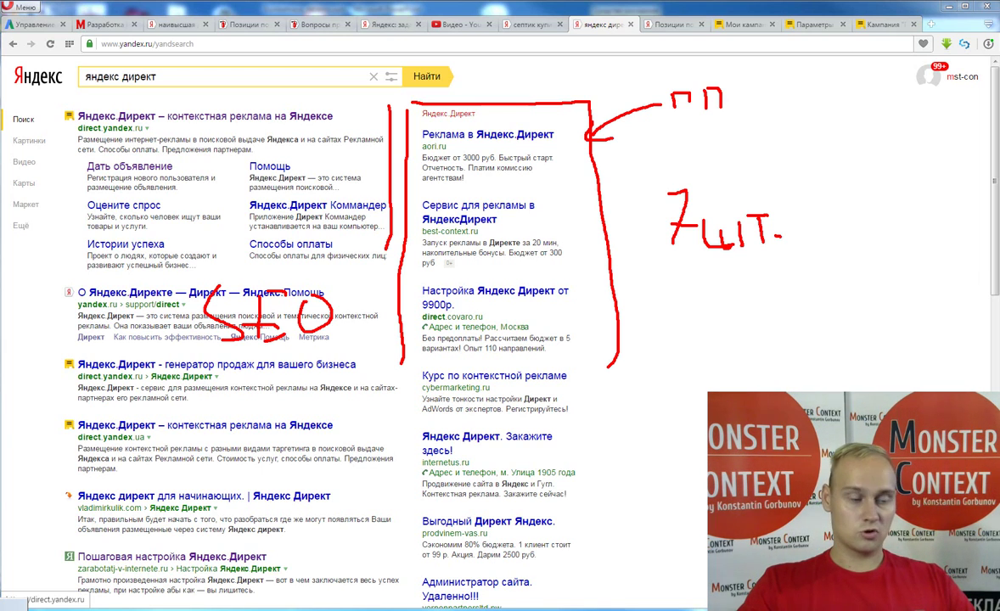
drag(679, 270, 765, 254)
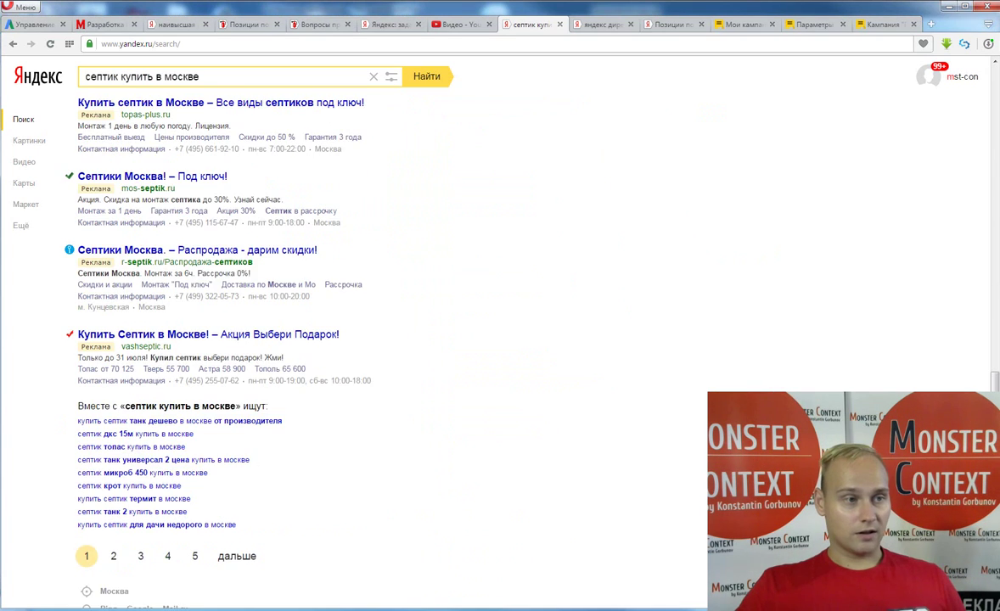
Step: In the «септик купить в москве» results, bracket the four lower ads, label them "ГП" and write "1" beside the first ad
scroll(500, 340, up, 1)
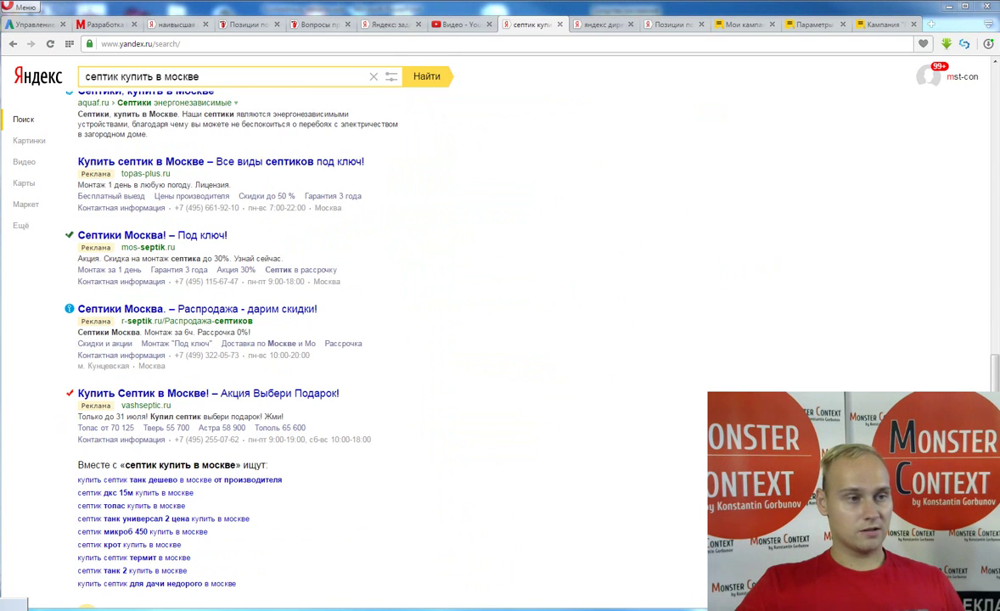
mouse_move(395, 150)
mouse_down()
mouse_move(458, 414)
mouse_move(408, 451)
mouse_up()
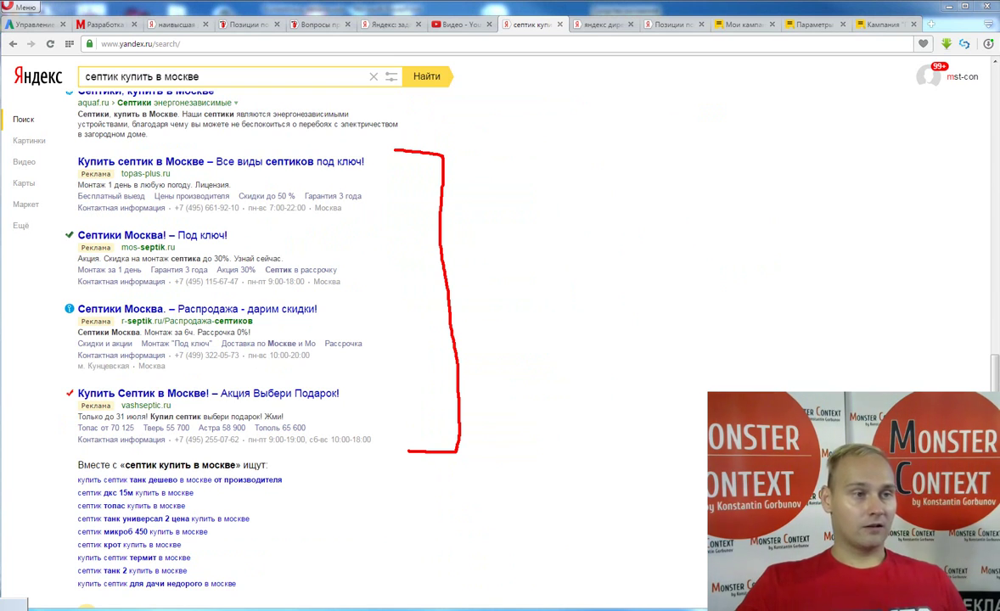
mouse_move(491, 185)
mouse_down()
mouse_move(503, 173)
mouse_move(505, 199)
mouse_up()
drag(497, 200, 522, 199)
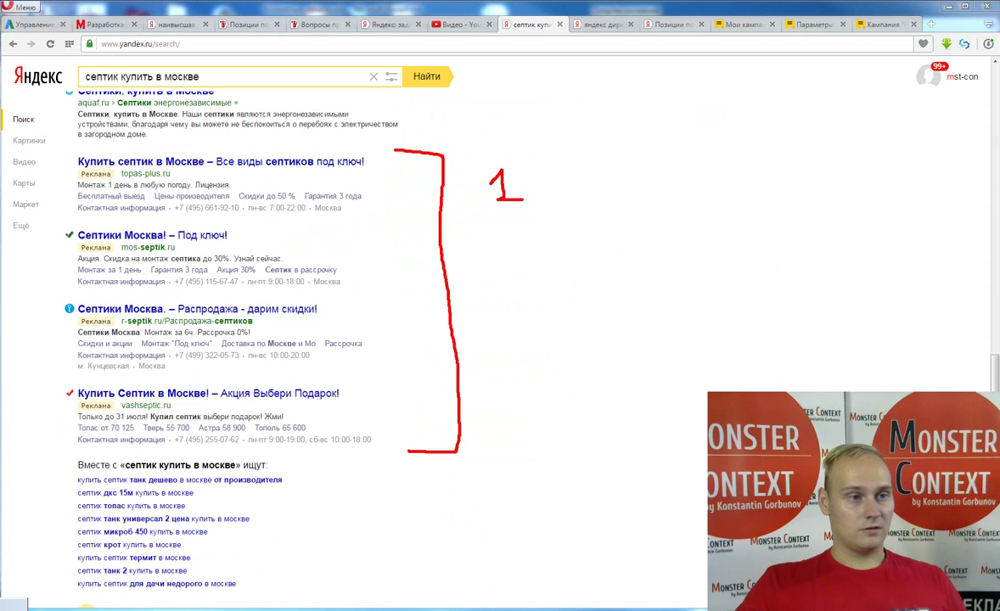
mouse_move(431, 129)
mouse_down()
mouse_move(429, 144)
mouse_move(440, 134)
mouse_move(442, 144)
mouse_move(450, 123)
mouse_up()
drag(451, 123, 452, 136)
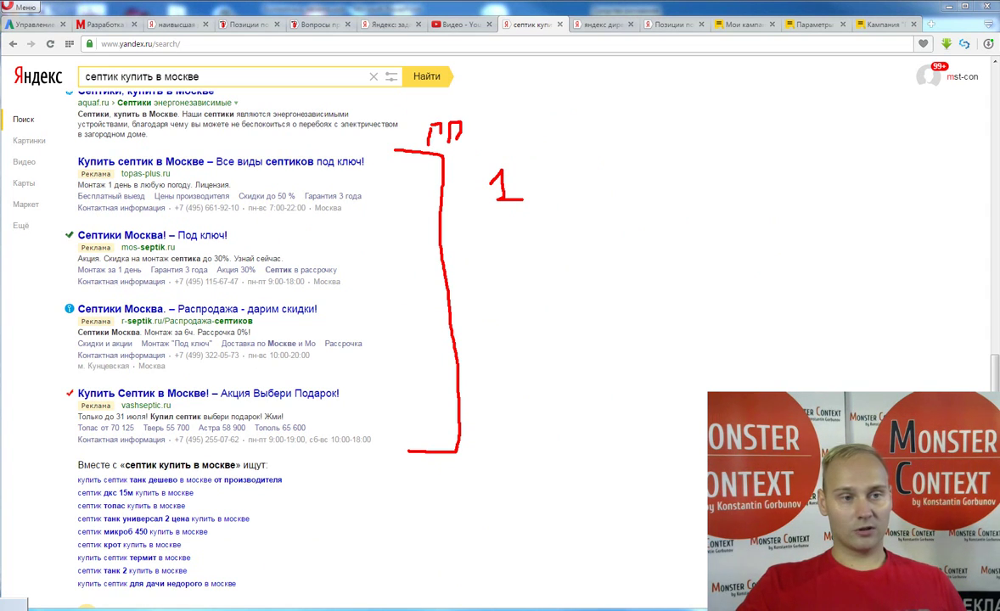
Step: Complete the handwritten note beside the first lower ad so it reads "1-е место / 1ГП"
drag(540, 181, 646, 192)
drag(653, 185, 675, 189)
mouse_move(704, 173)
mouse_down()
mouse_move(701, 194)
mouse_move(690, 192)
mouse_move(715, 170)
mouse_up()
mouse_move(730, 170)
mouse_down()
mouse_move(765, 202)
mouse_move(823, 197)
mouse_move(837, 168)
mouse_move(856, 194)
mouse_move(879, 193)
mouse_up()
Step: Write "2 ГП", "3 ГП" and "4 ГП" by hand beside the second, third and fourth lower ads
mouse_move(512, 252)
mouse_down()
mouse_move(511, 279)
mouse_move(552, 277)
mouse_up()
drag(530, 314, 530, 345)
drag(586, 245, 586, 268)
mouse_move(587, 245)
mouse_down()
mouse_move(602, 244)
mouse_move(608, 269)
mouse_up()
mouse_move(608, 244)
mouse_down()
mouse_move(631, 242)
mouse_move(632, 266)
mouse_up()
drag(592, 314, 592, 338)
mouse_move(592, 314)
mouse_down()
mouse_move(606, 313)
mouse_move(613, 343)
mouse_move(637, 313)
mouse_up()
drag(637, 314, 638, 342)
drag(554, 384, 558, 419)
mouse_move(593, 383)
mouse_down()
mouse_move(593, 408)
mouse_move(615, 380)
mouse_move(619, 416)
mouse_up()
mouse_move(619, 383)
mouse_down()
mouse_move(643, 380)
mouse_move(645, 414)
mouse_up()
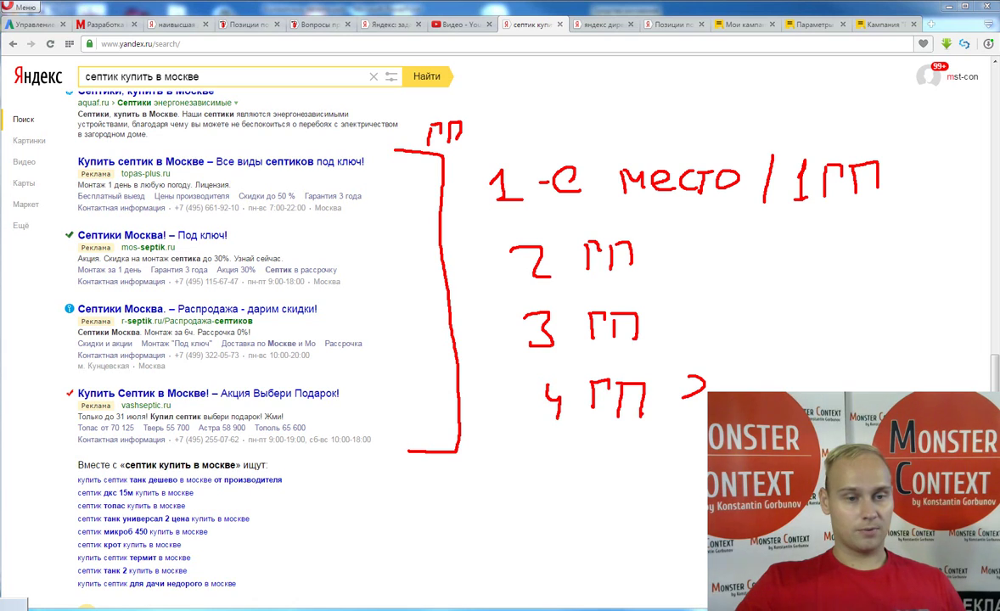
Step: Add a handwritten note ending in "в ГП" after the fourth ad's label, with further writing below it
drag(685, 383, 705, 401)
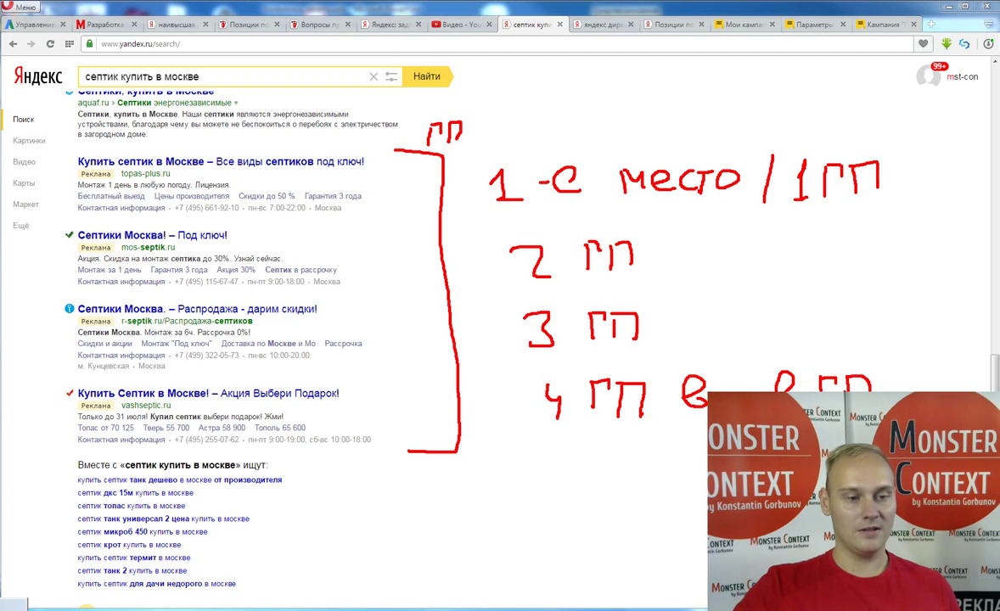
drag(654, 478, 656, 518)
drag(658, 500, 689, 492)
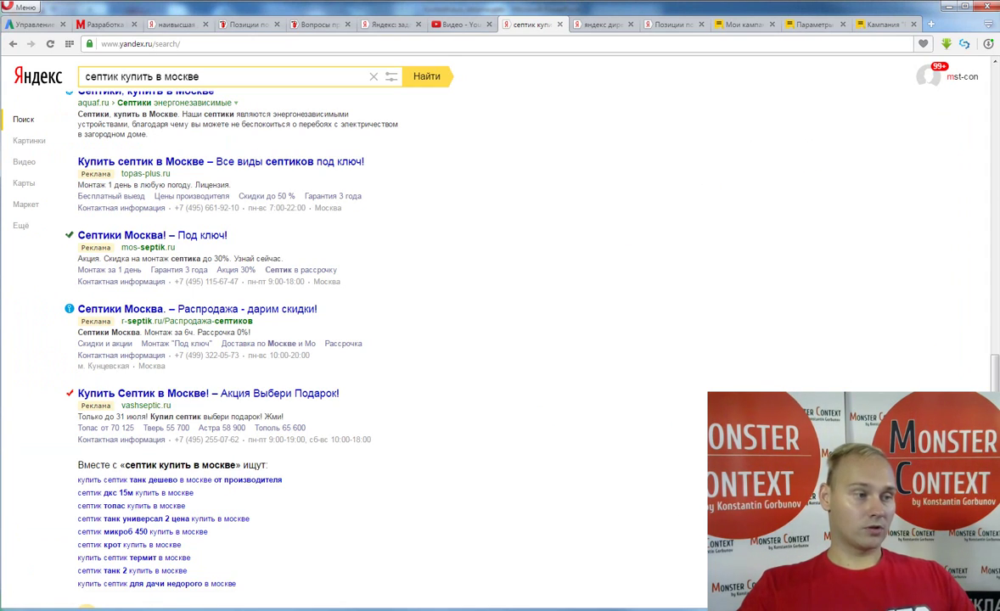
Step: Open page 2 of the septic tank search results and examine the ads above and below the organic listings
scroll(340, 340, down, 1)
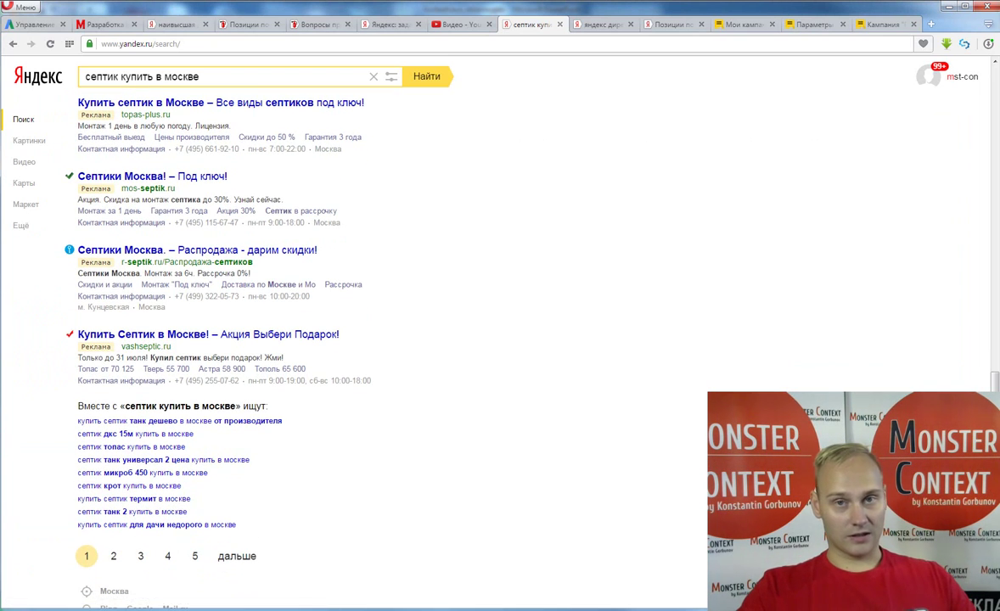
click(113, 556)
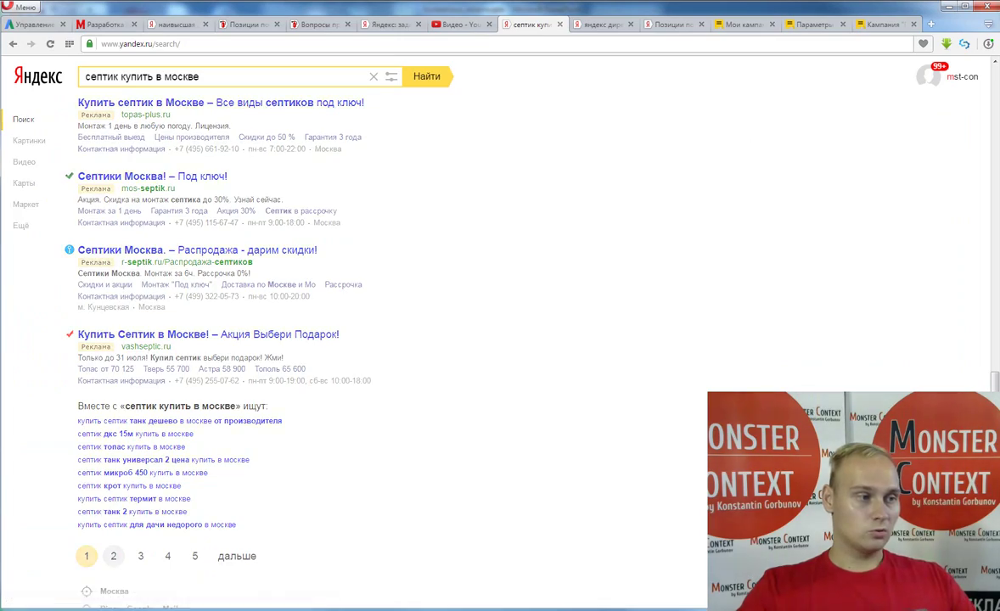
scroll(340, 340, down, 12)
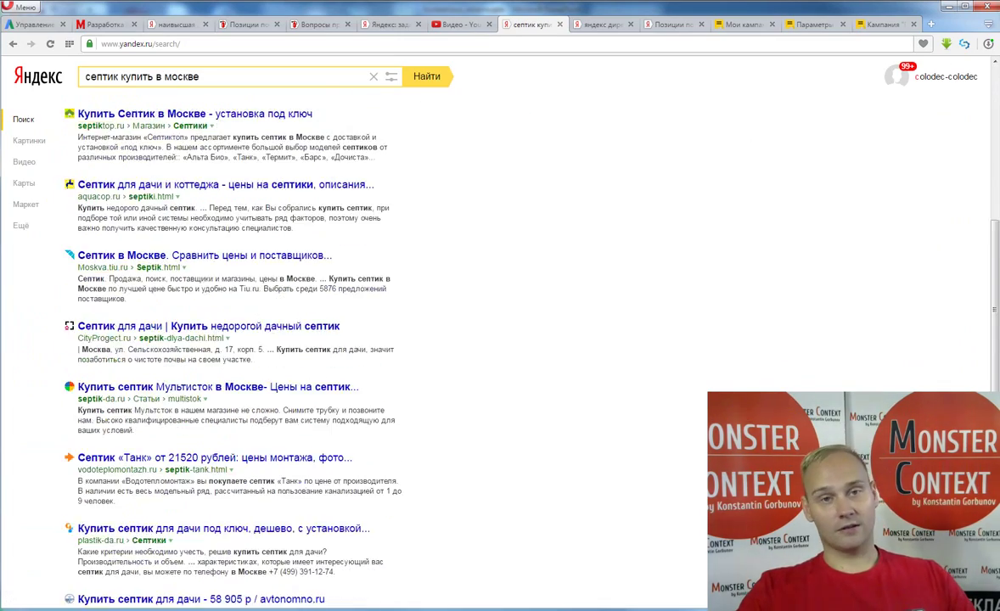
scroll(339, 339, up, 1)
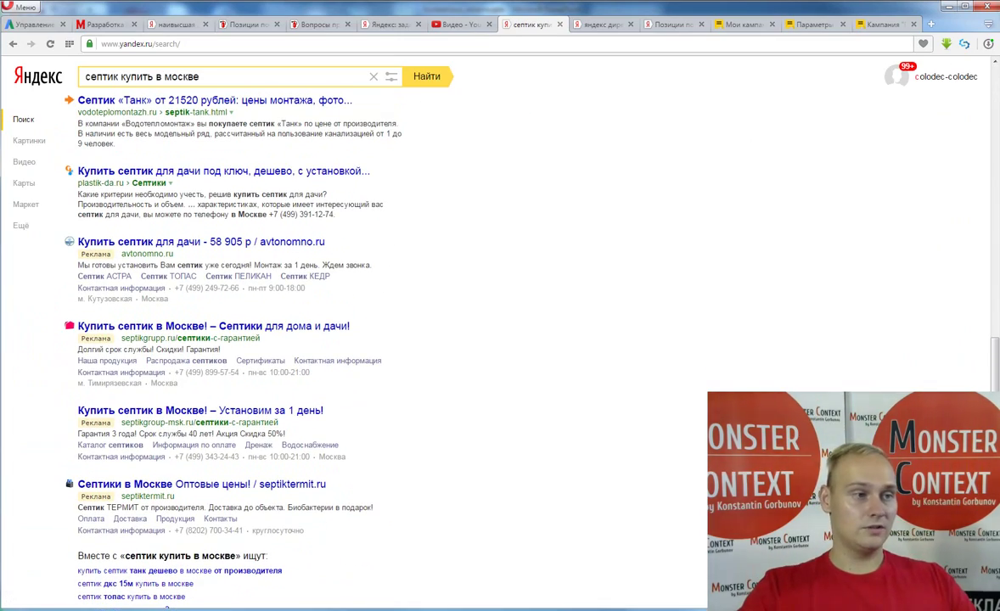
scroll(340, 340, up, 11)
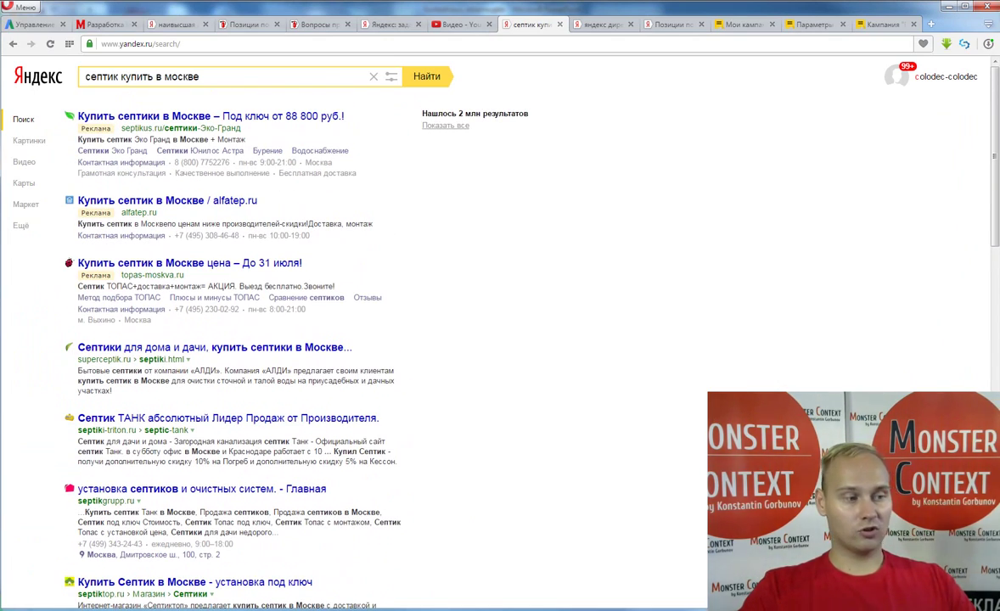
scroll(340, 340, down, 12)
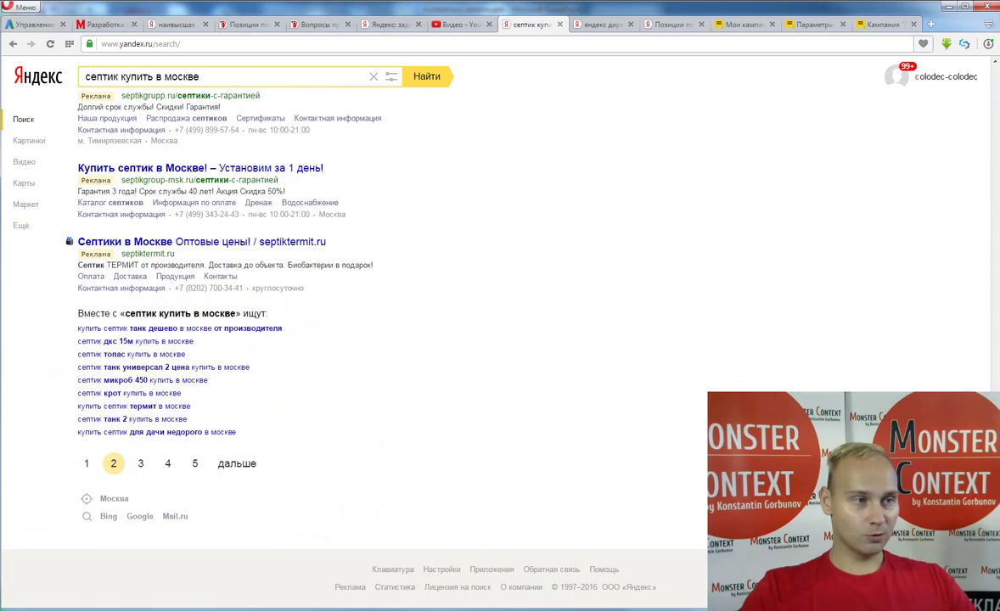
scroll(340, 340, up, 2)
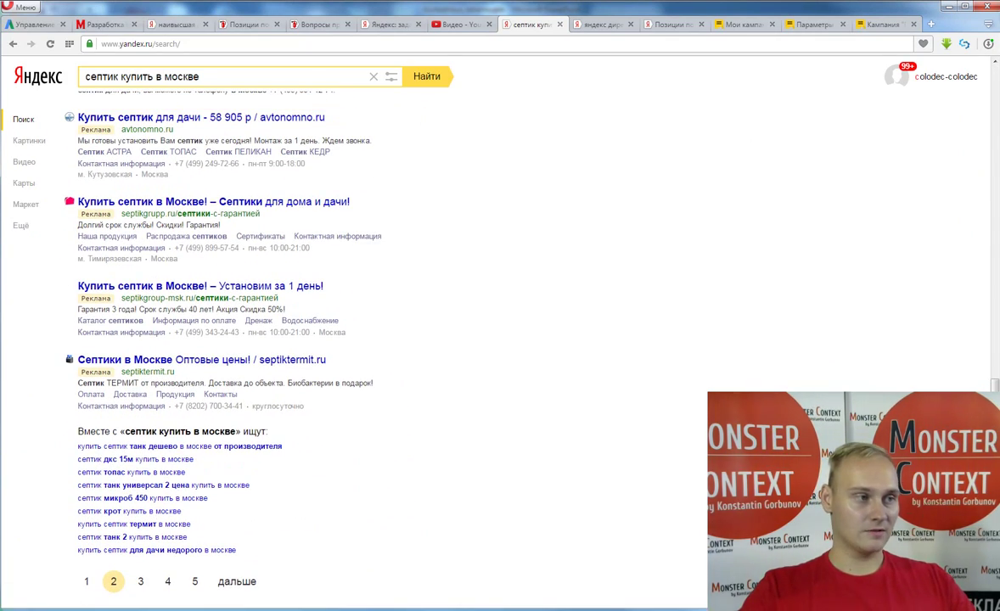
scroll(340, 339, up, 2)
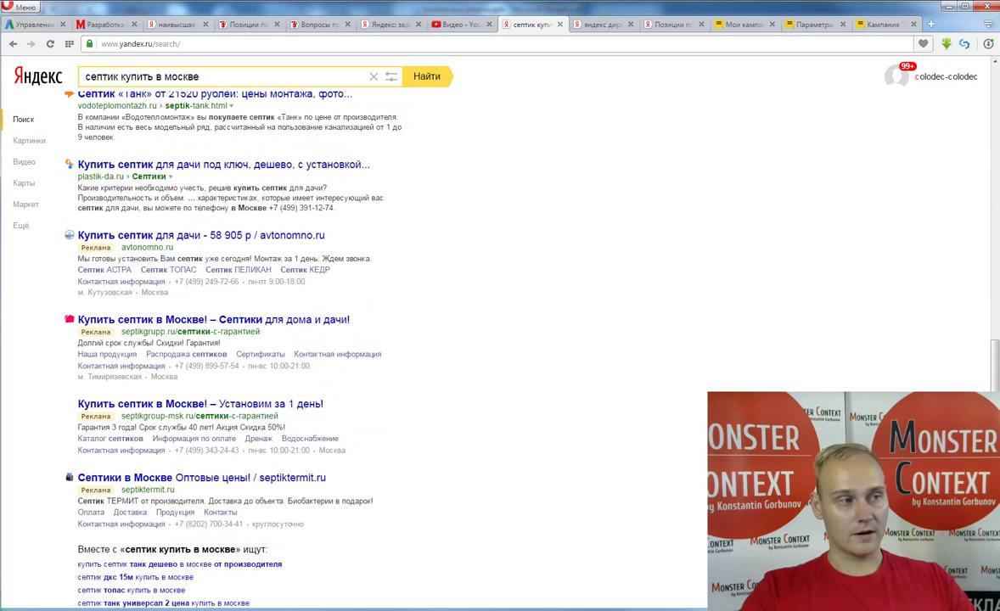
scroll(340, 340, down, 1)
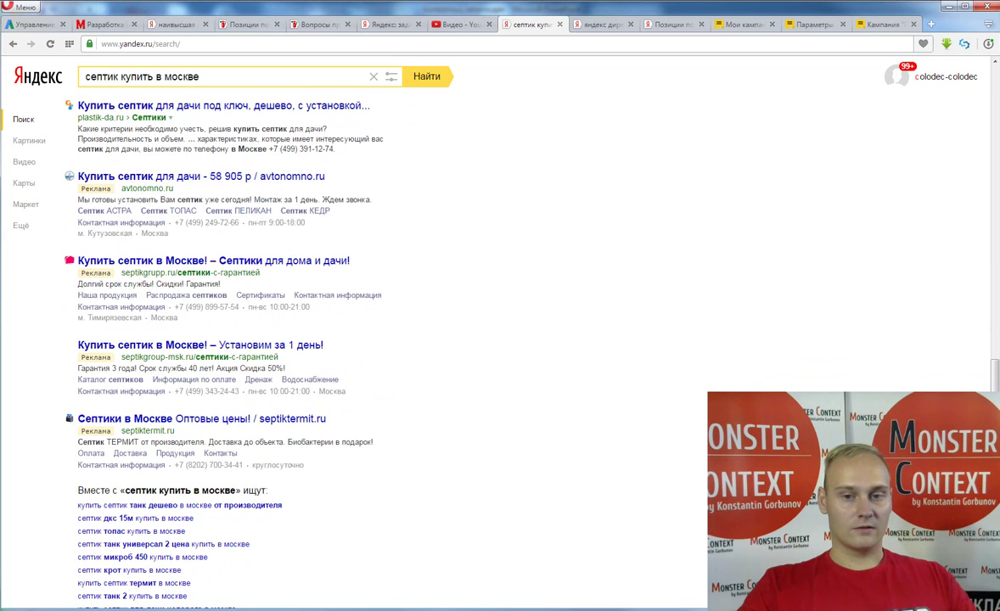
Step: Mark the first ad below the organic results with a red bracket and label it "1ГП"
key(alt+Tab)
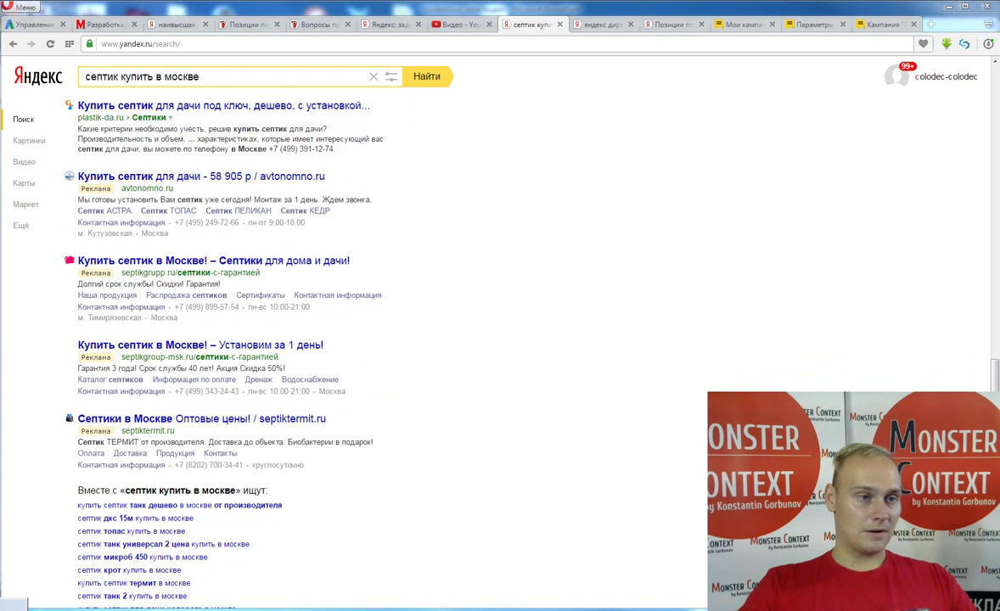
drag(404, 166, 402, 252)
drag(466, 210, 478, 226)
drag(472, 228, 486, 224)
mouse_move(503, 198)
mouse_down()
mouse_move(514, 222)
mouse_move(527, 191)
mouse_move(543, 223)
mouse_move(573, 221)
mouse_up()
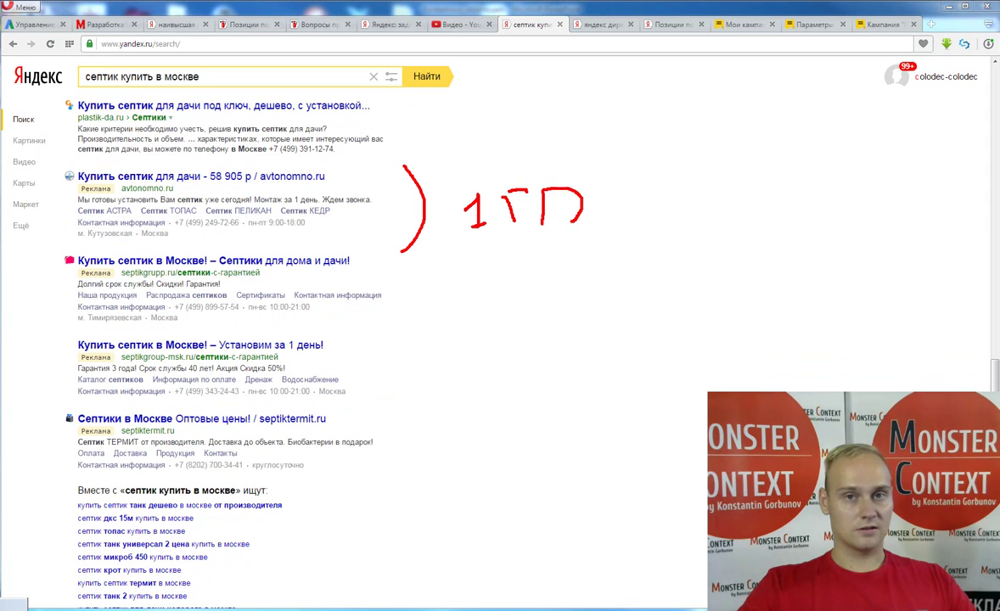
Step: Bracket the remaining three lower ads together and add a handwritten label beside them
mouse_move(407, 264)
mouse_down()
mouse_move(461, 389)
mouse_move(416, 487)
mouse_up()
mouse_move(531, 309)
mouse_down()
mouse_move(524, 329)
mouse_move(532, 309)
mouse_up()
mouse_move(562, 308)
mouse_down()
mouse_move(543, 357)
mouse_move(592, 338)
mouse_move(605, 350)
mouse_up()
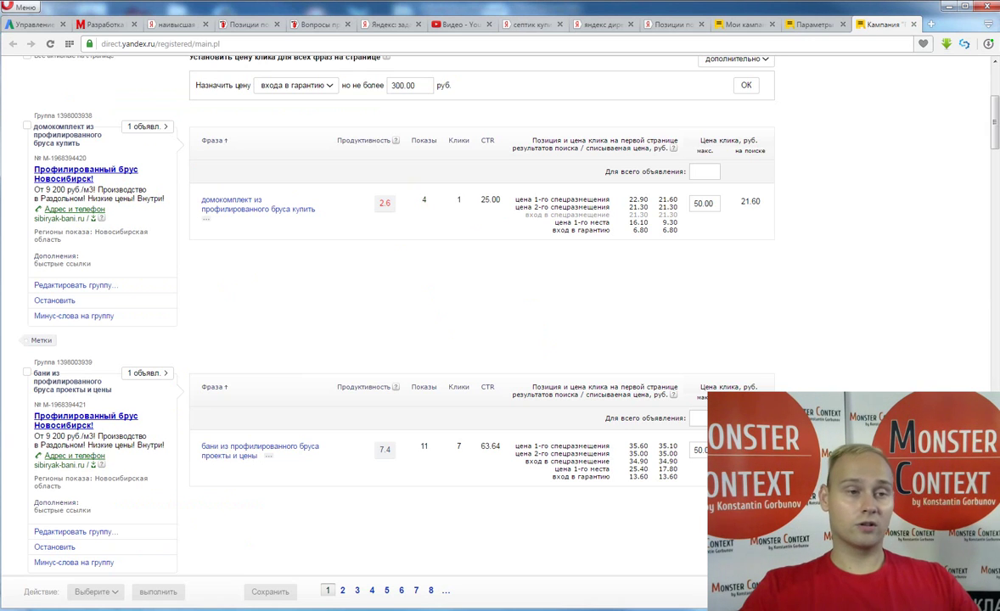
Step: In the Yandex.Direct campaign, examine the first phrase's special placement, first place and guarantee entry positions and their click prices
mouse_move(518, 200)
mouse_down()
mouse_move(610, 200)
mouse_move(610, 230)
mouse_up()
click(610, 230)
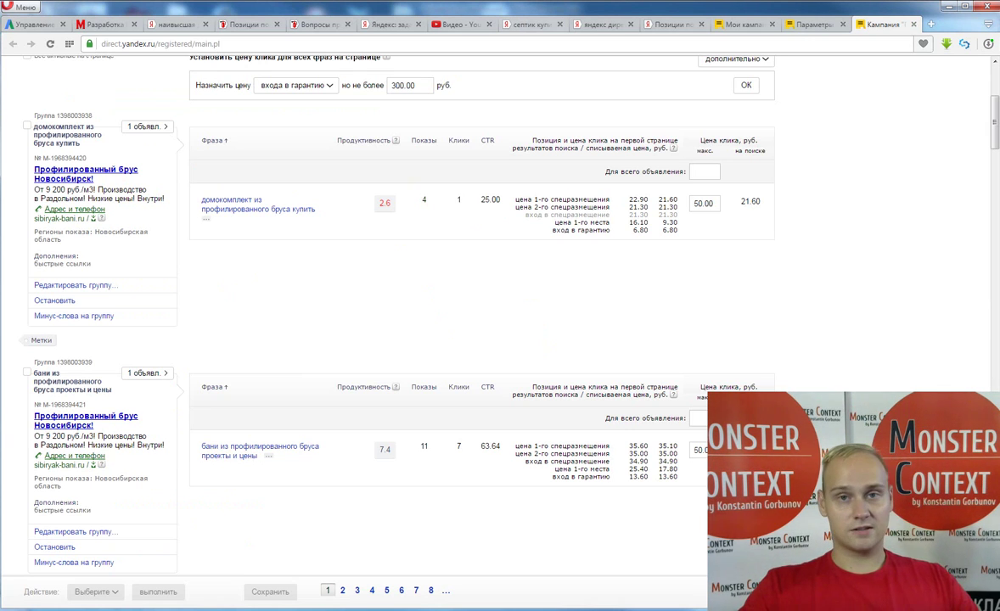
drag(515, 200, 610, 200)
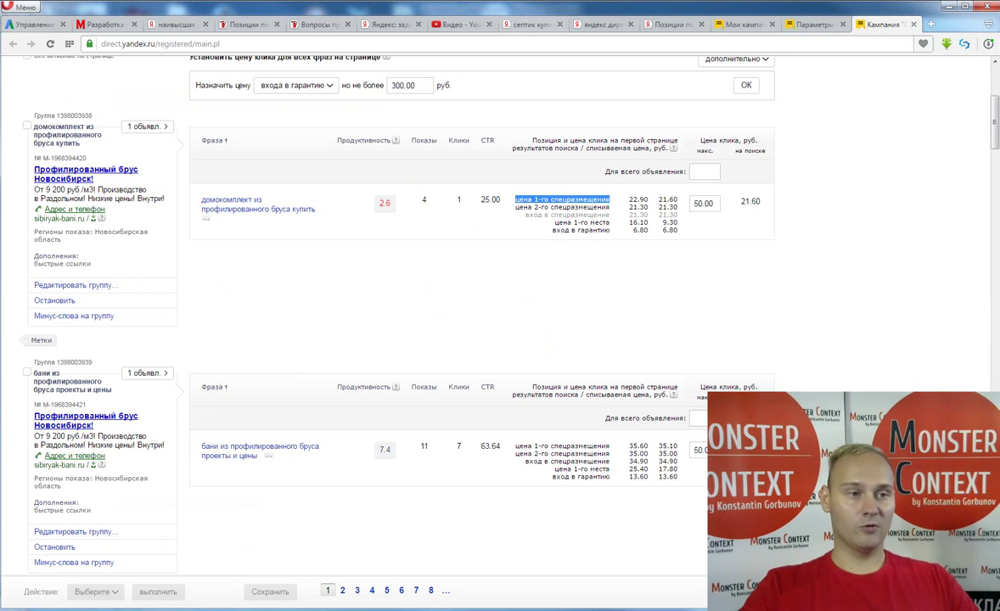
click(609, 201)
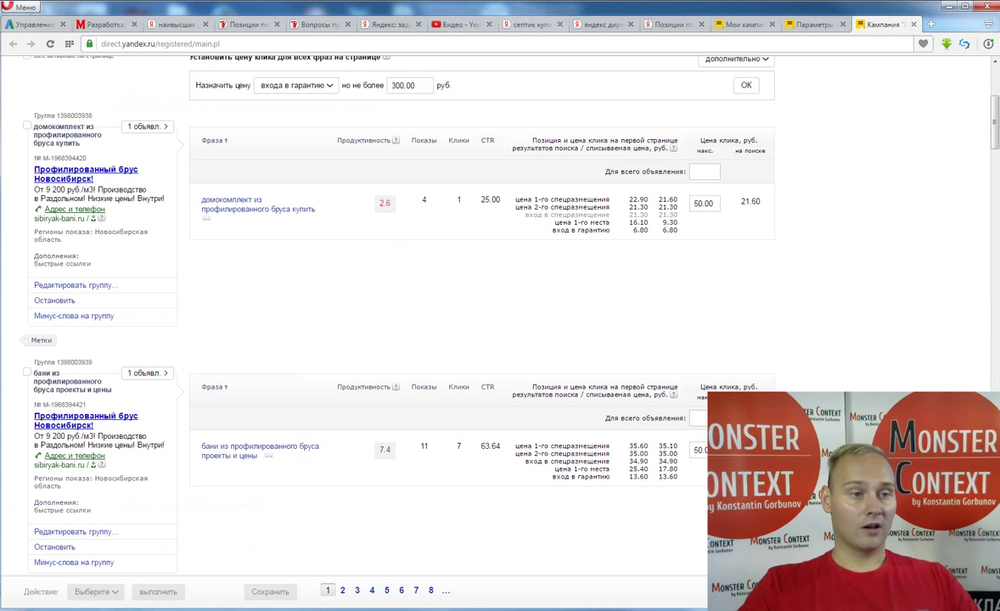
drag(534, 215, 599, 215)
click(599, 215)
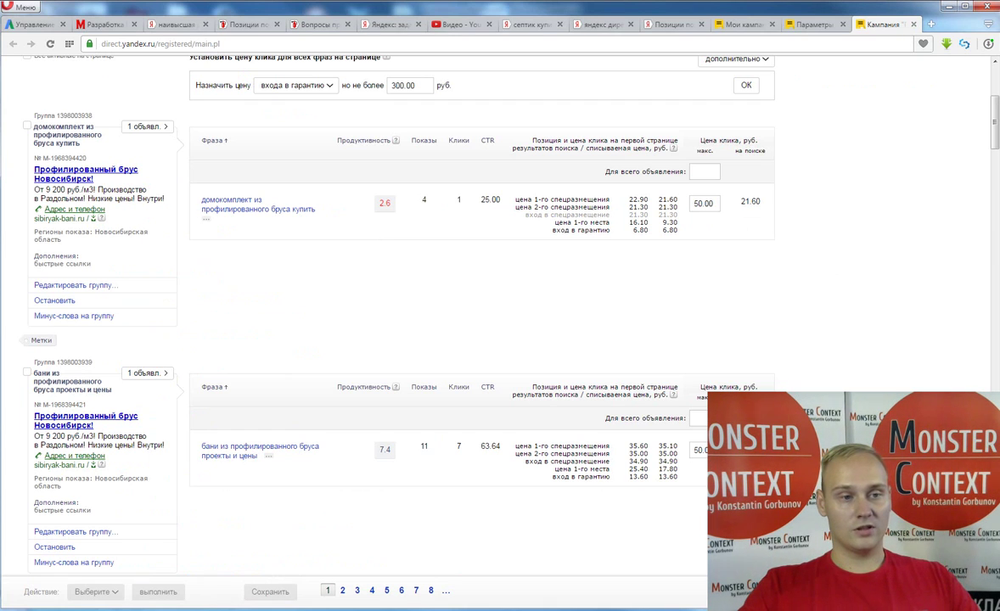
drag(555, 222, 678, 230)
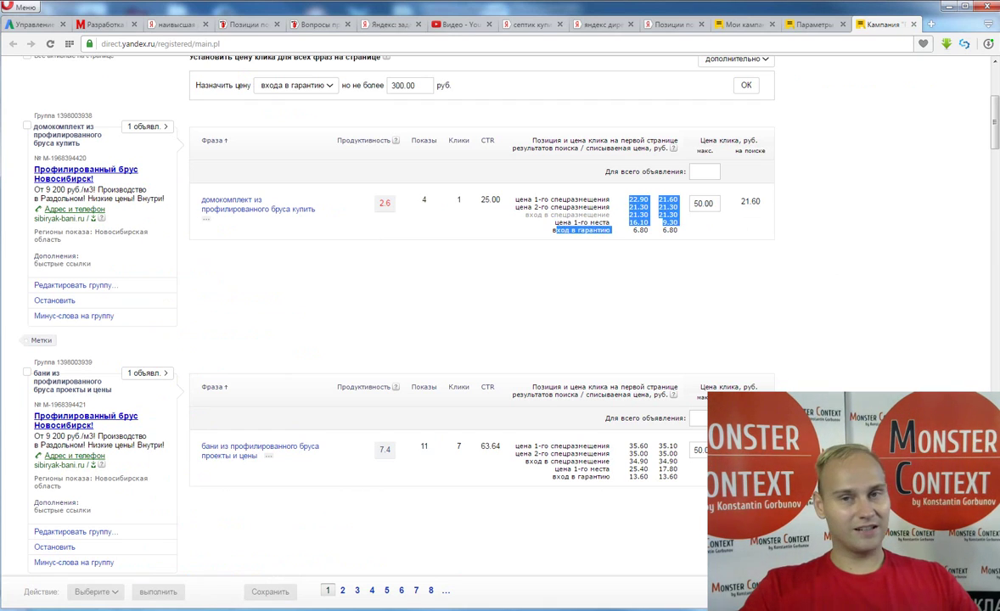
click(677, 230)
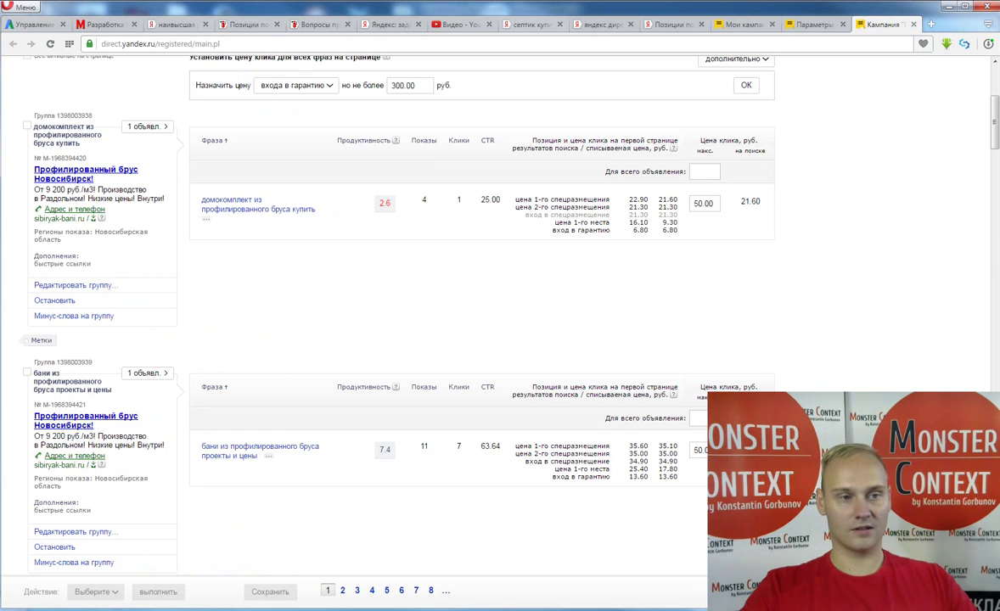
double_click(668, 200)
click(669, 199)
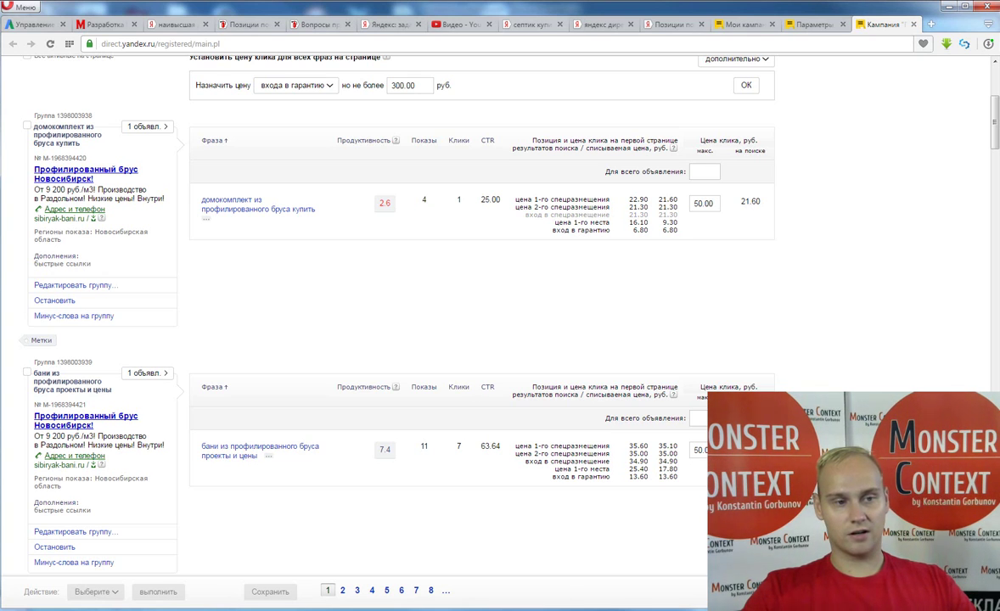
Step: Divide 6 by 6,8 in the Calculator and close it
key(XF86Calculator)
text(6)
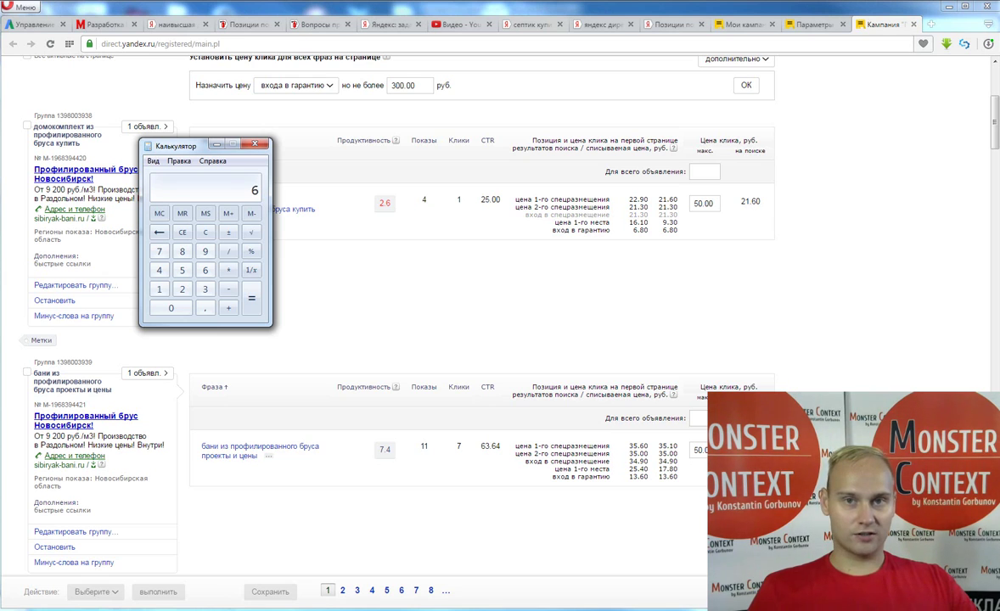
text(6,8)
key(Return)
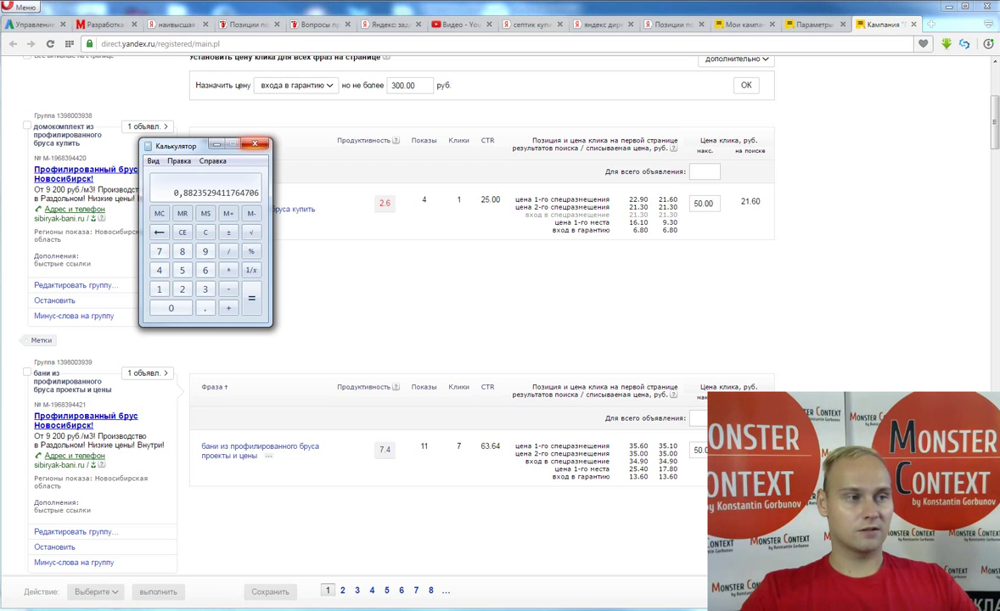
key(alt+F4)
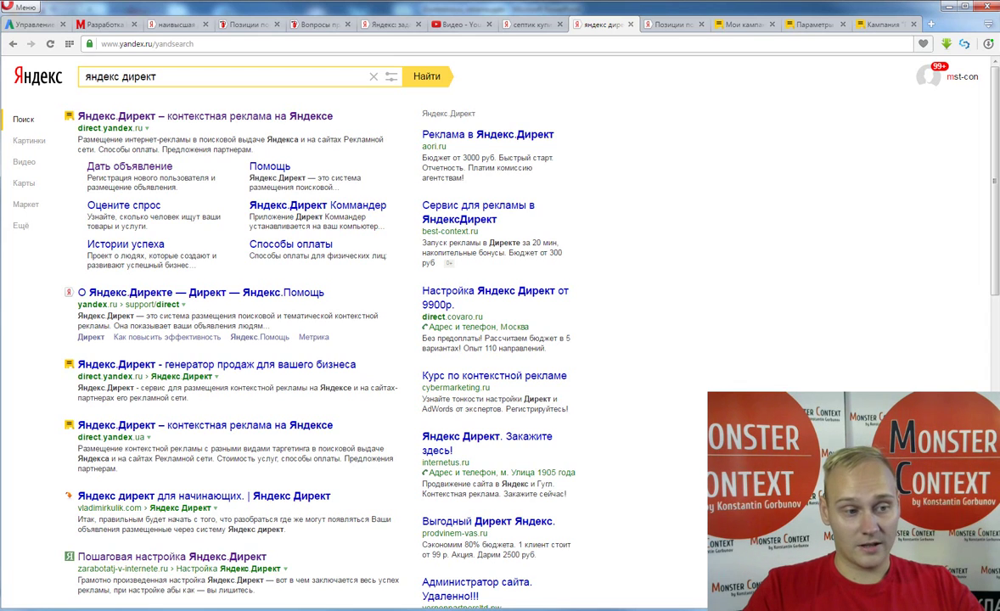
Step: Look through the side ads in the «яндекс директ» search results down to the end of the column
scroll(492, 340, down, 2)
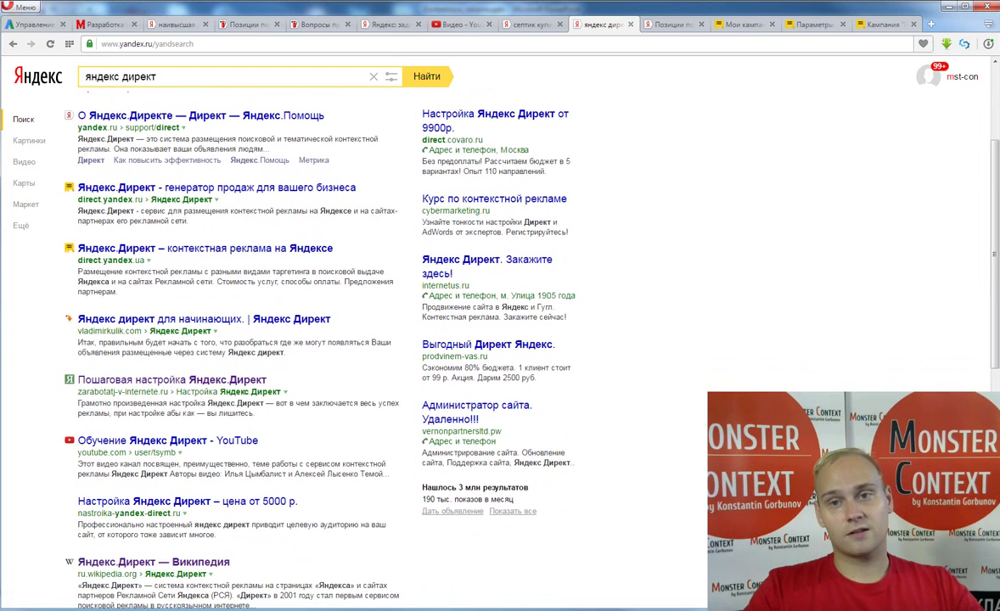